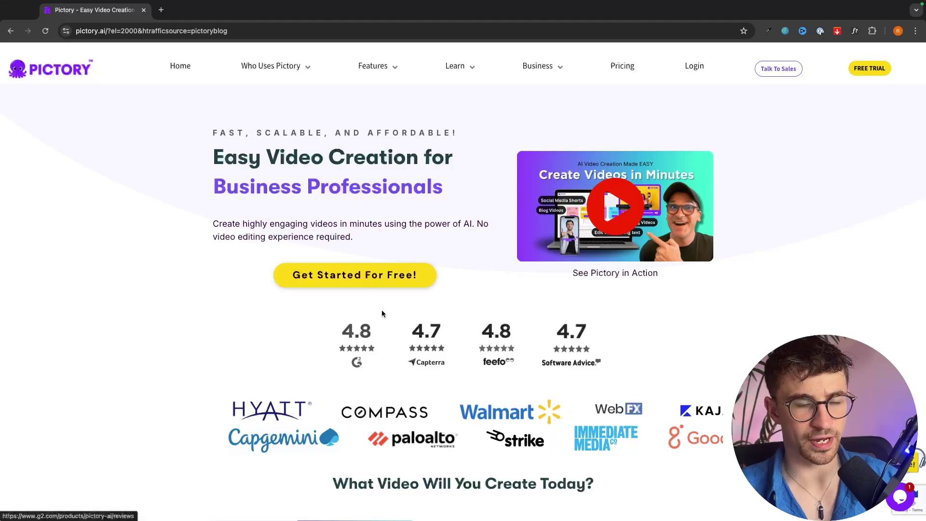
Step: Start the free trial, choose 'For my clients' as the reason, and enter the company name
left_click(308, 275)
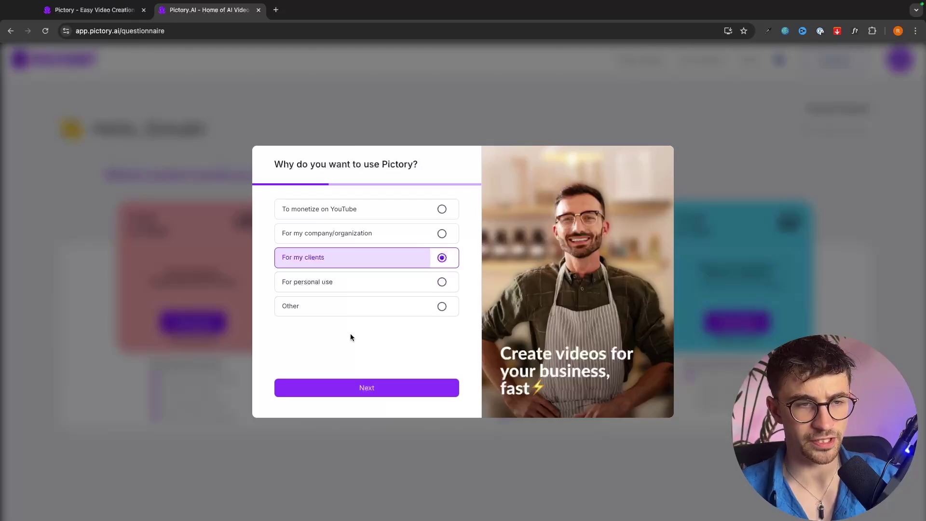
left_click(326, 387)
left_click(372, 210)
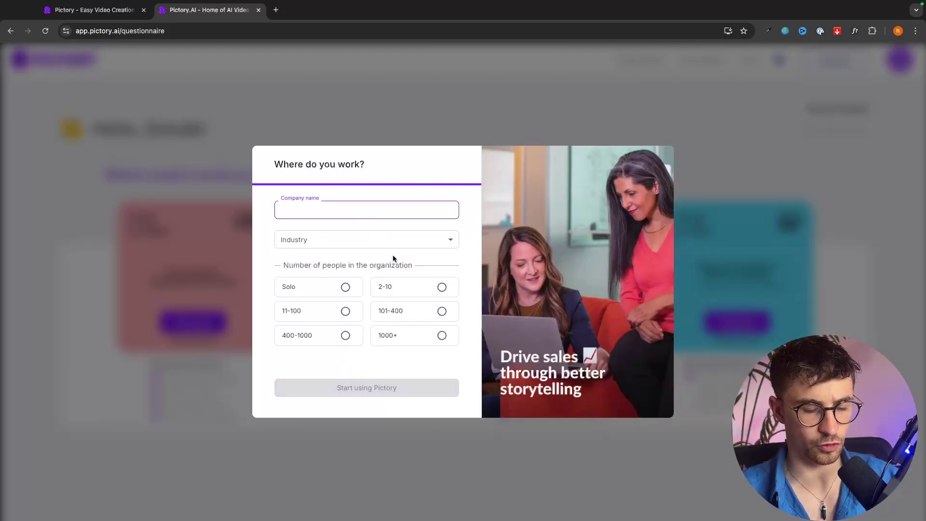
type("G-Force")
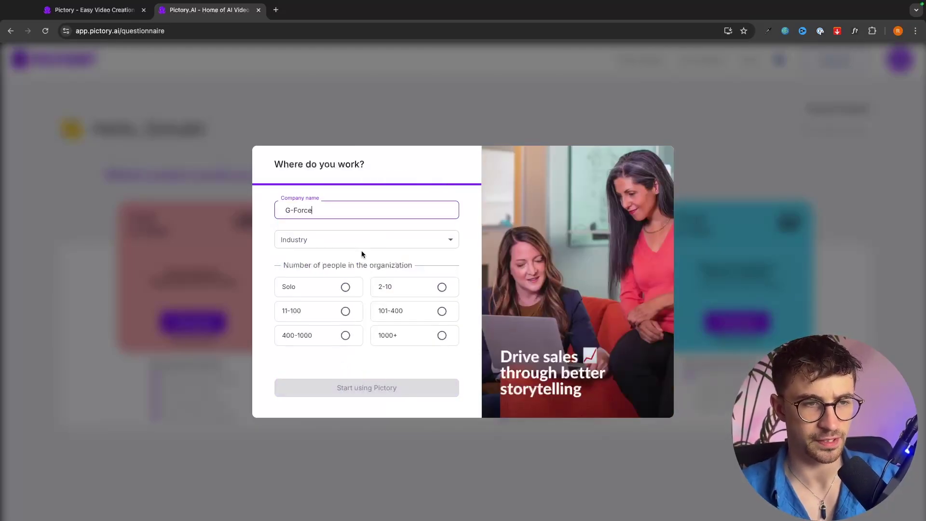
Step: Set the industry to Media and Publishing and organisation size to Solo, then submit
left_click(362, 244)
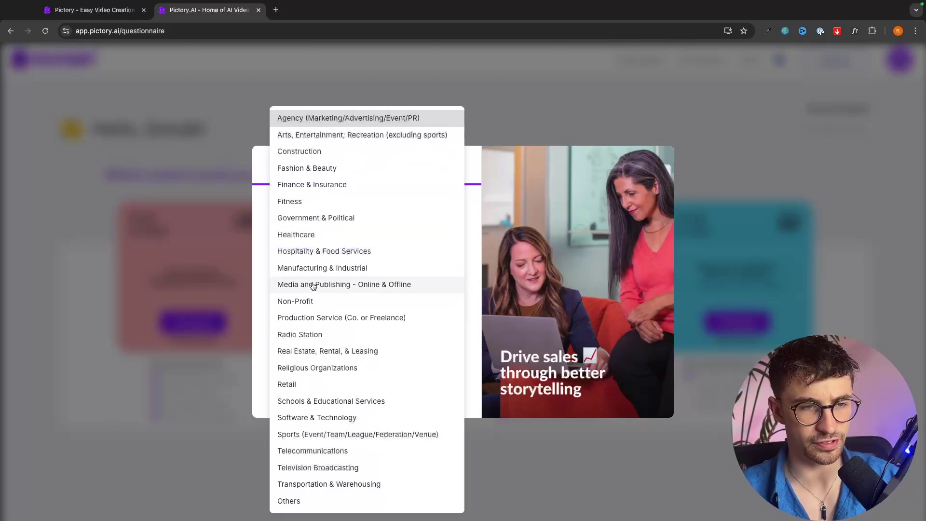
left_click(289, 281)
left_click(328, 292)
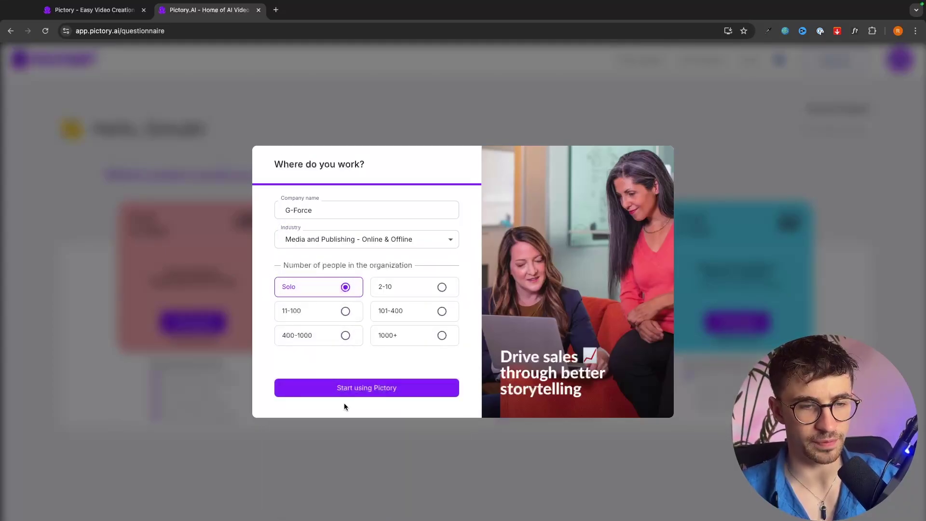
left_click(345, 391)
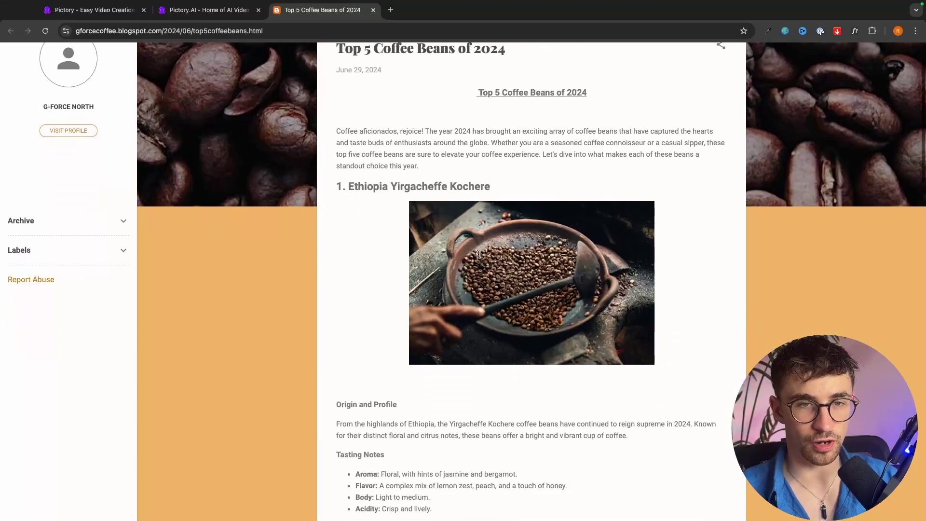
Step: Scroll the 'Top 5 Coffee Beans of 2024' post and select its web address
scroll(479, 258, "down", 3)
scroll(479, 258, "up", 3)
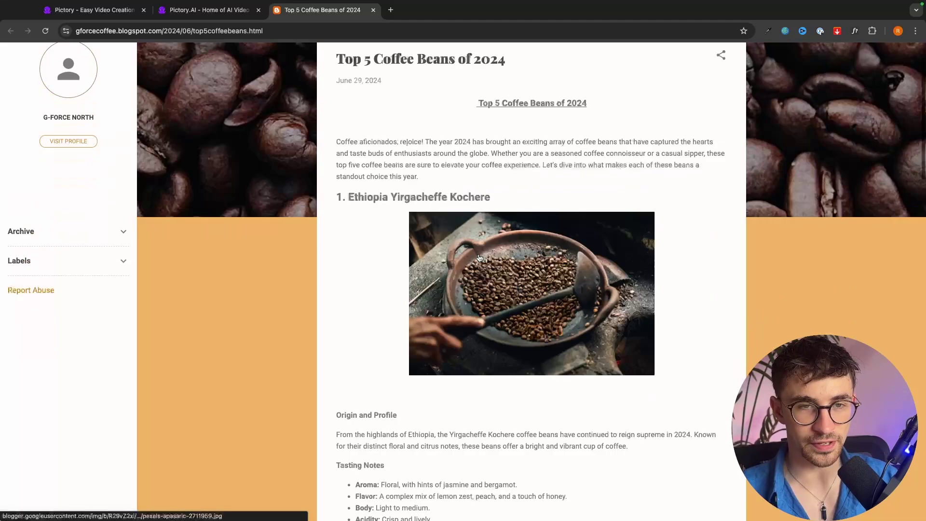
scroll(479, 258, "up", 2)
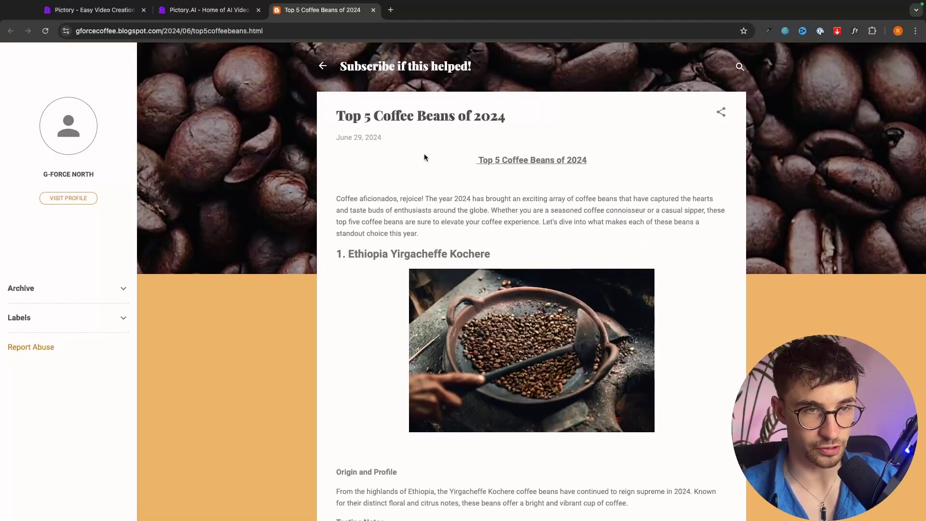
left_click_drag(334, 137, 478, 115)
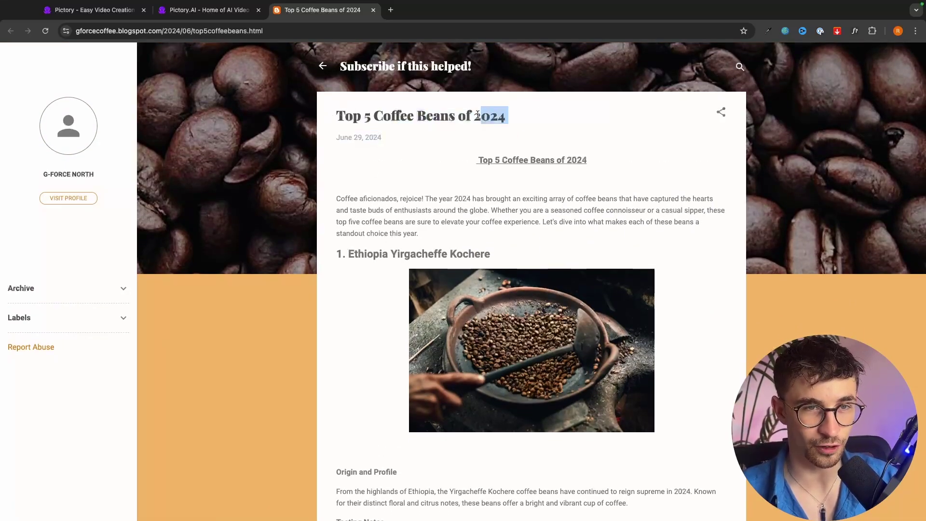
key("super+l")
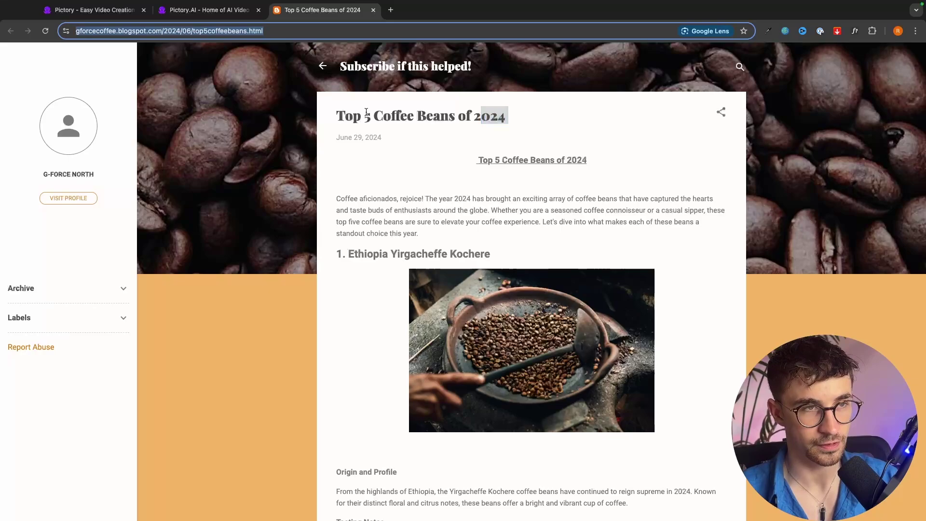
Step: Paste the post's URL into Article to Video and review the resulting 11-scene summary
left_click(230, 10)
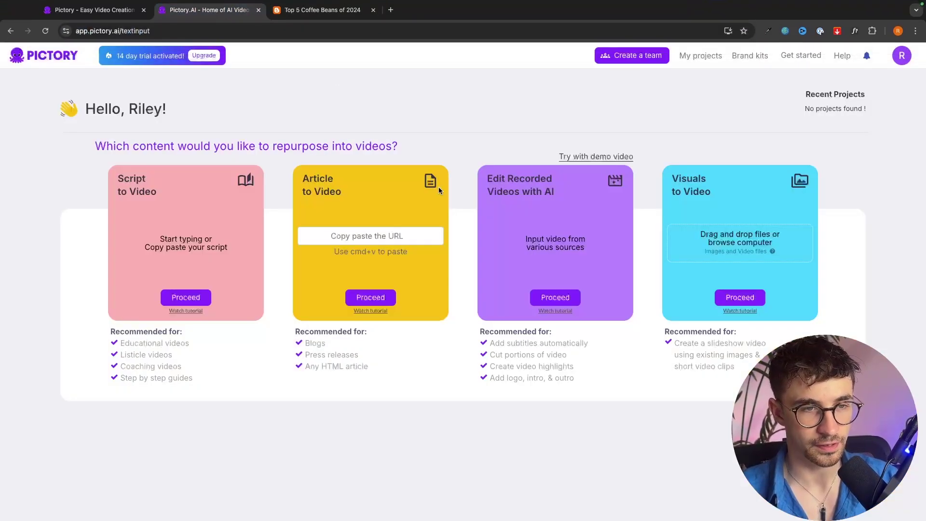
left_click(353, 236)
key("super+v")
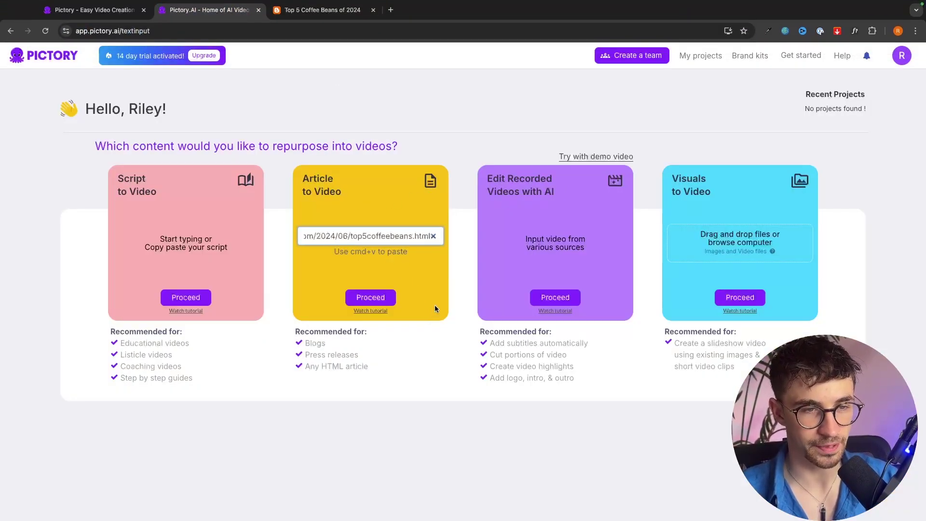
left_click(371, 298)
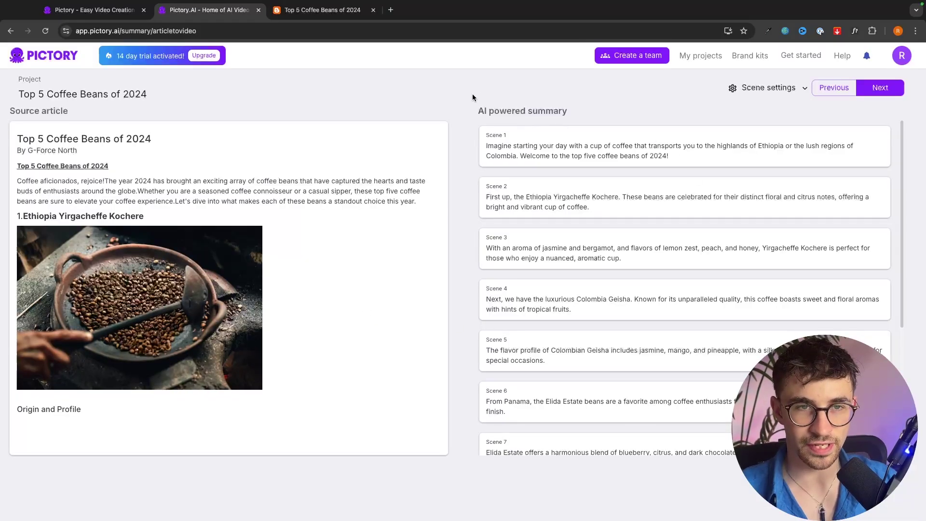
scroll(532, 202, "down", 5)
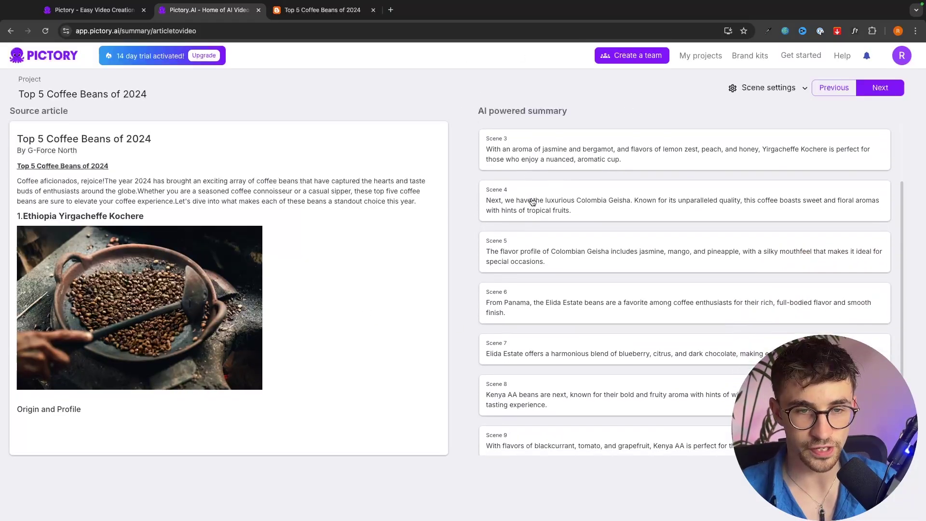
scroll(532, 201, "up", 5)
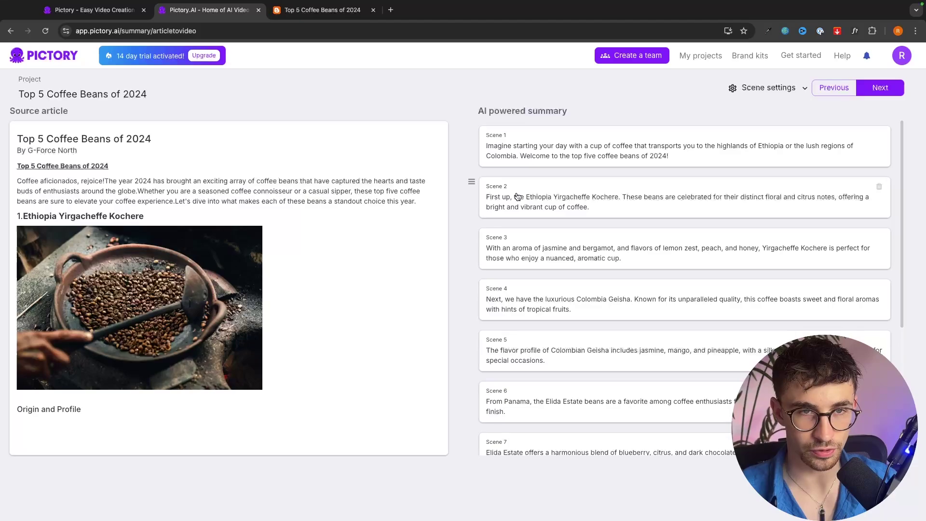
scroll(533, 202, "down", 5)
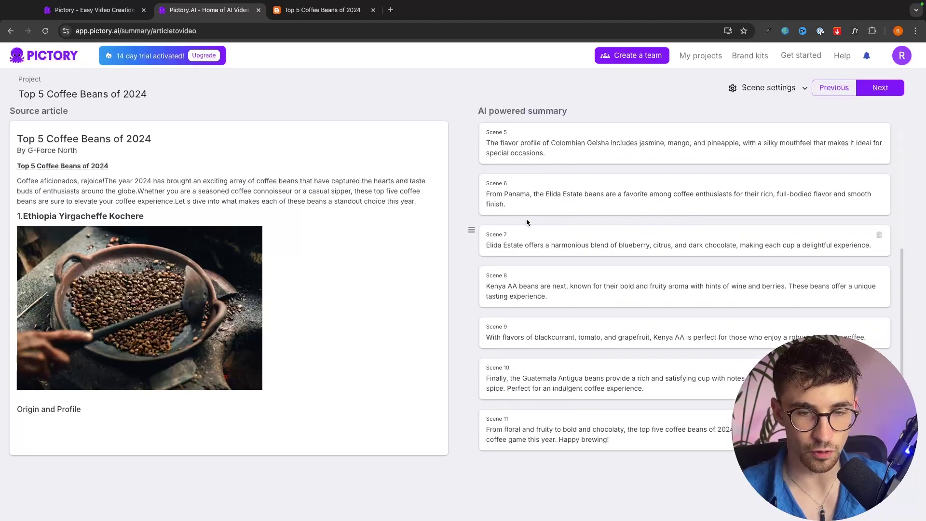
Step: Build the storyboard and dismiss the Elements announcement and getting-started guide
left_click(881, 89)
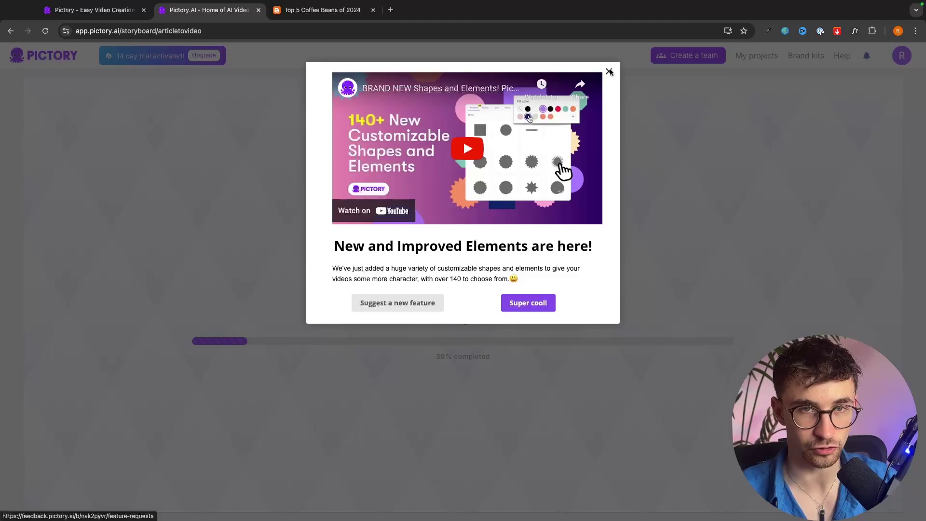
left_click(609, 71)
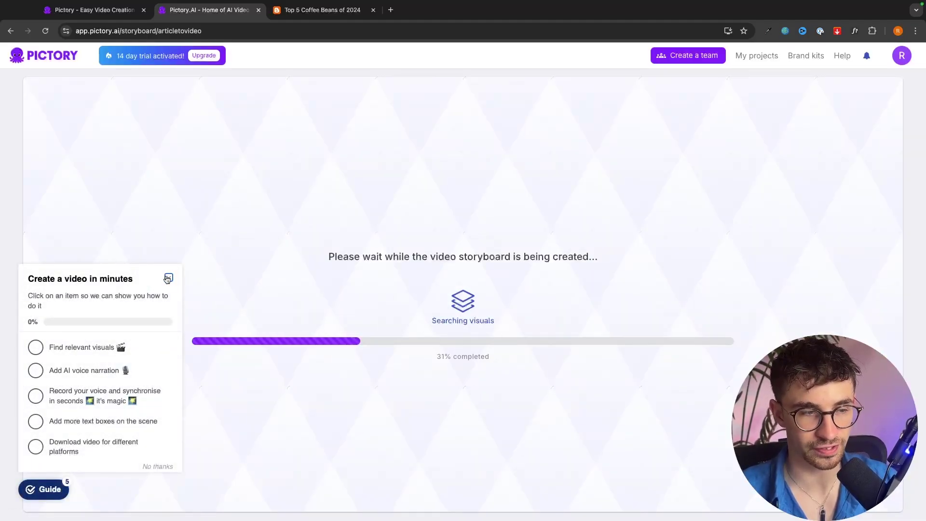
left_click(169, 278)
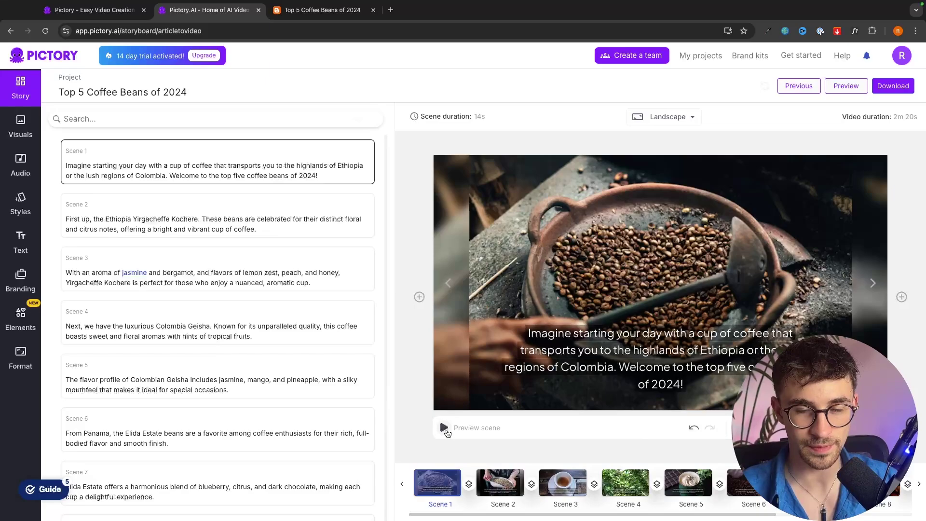
Step: Play and stop the first scene's preview, then check the scene duration setting
left_click(444, 429)
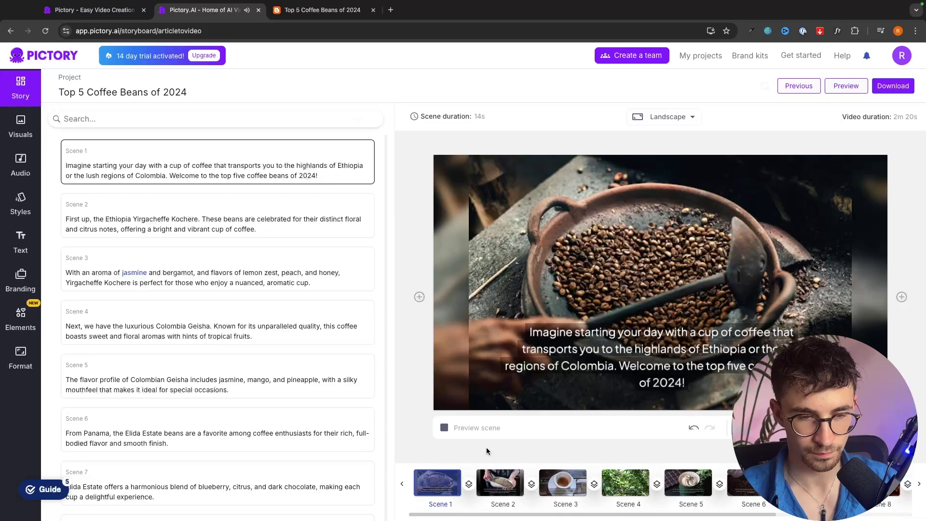
left_click(442, 426)
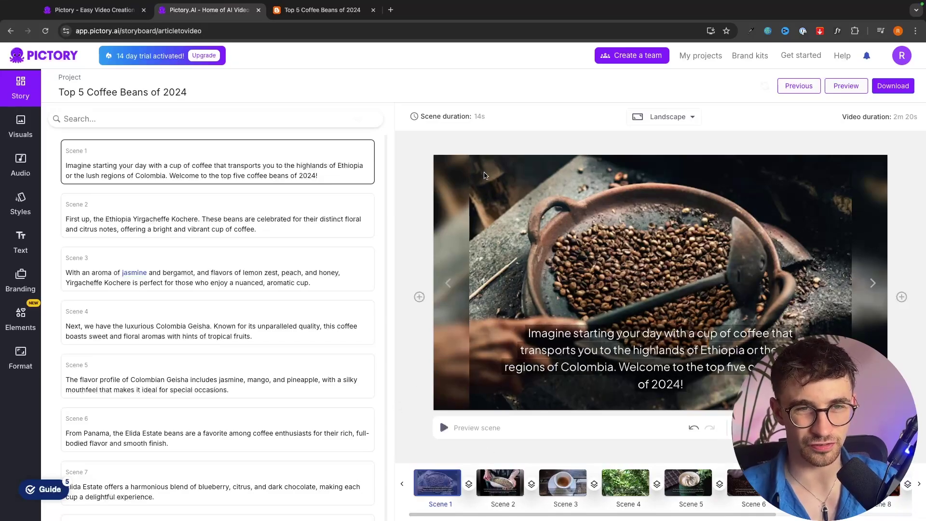
left_click(469, 116)
left_click(478, 121)
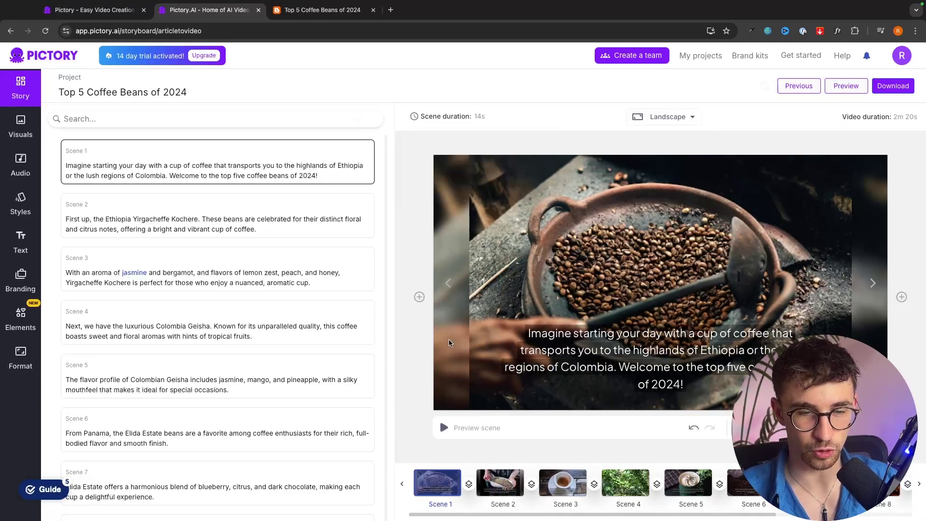
left_click(476, 121)
left_click(409, 160)
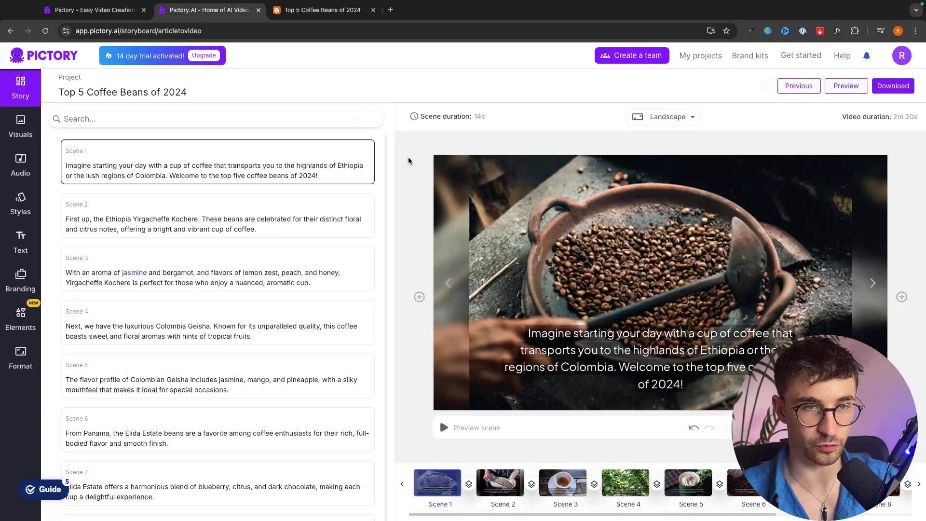
Step: Change the scene duration from 14 to 7 seconds and apply it to all scenes
left_click(487, 121)
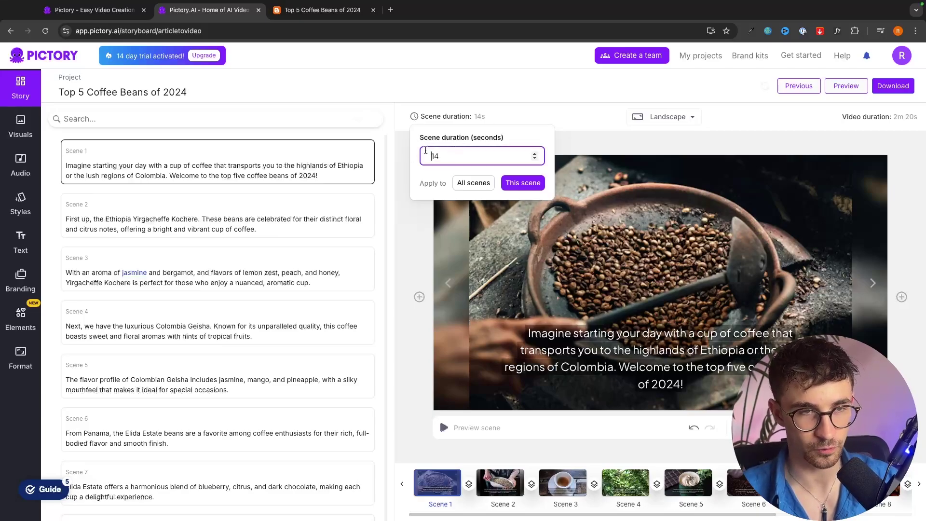
left_click_drag(425, 153, 463, 157)
type("7")
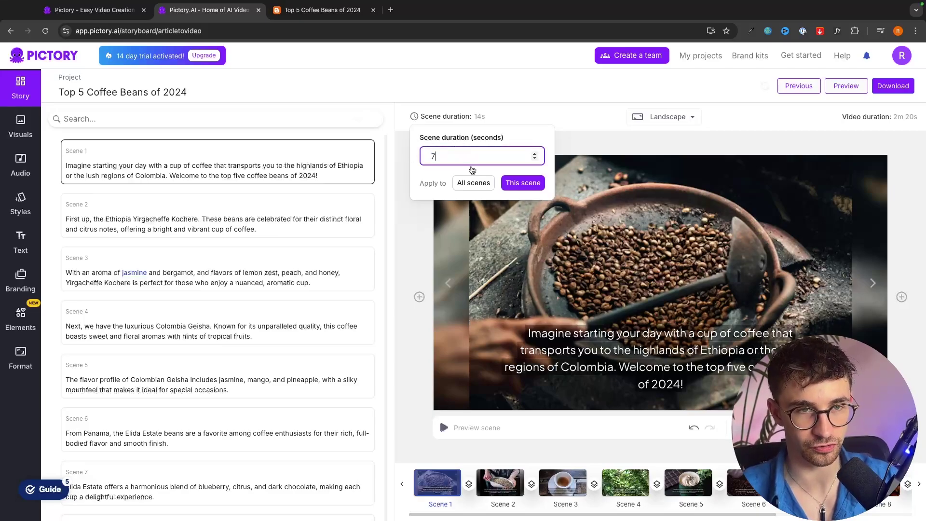
left_click(457, 116)
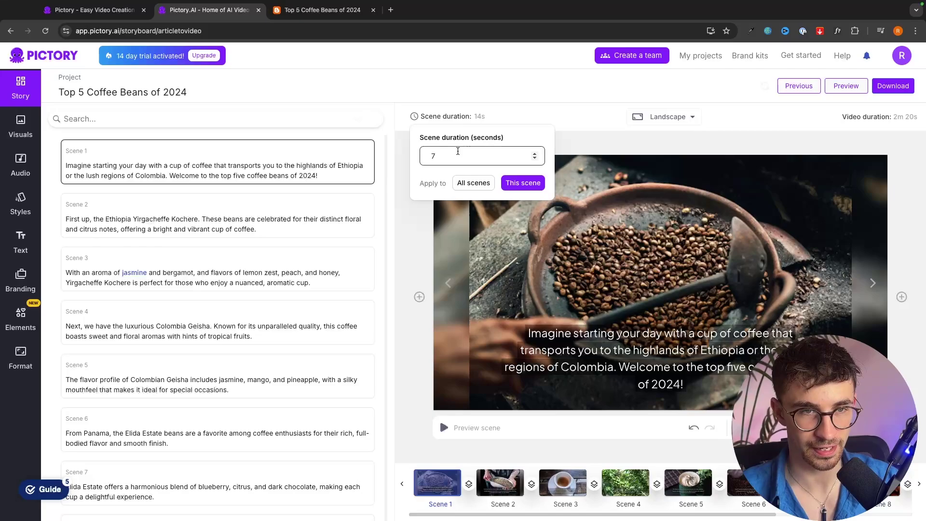
left_click(473, 183)
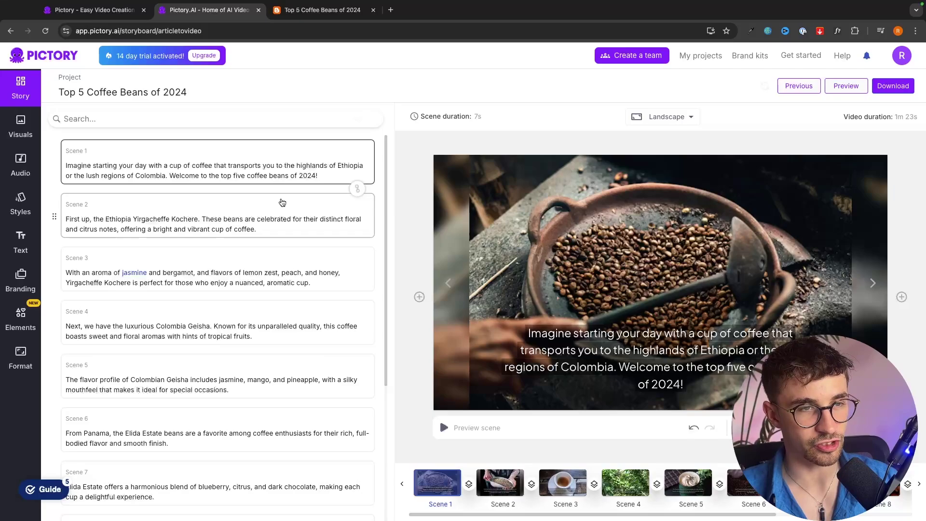
Step: Delete the welcome sentence so Scene 1 ends at 'lush regions of Colombia.'
scroll(207, 234, "down", 3)
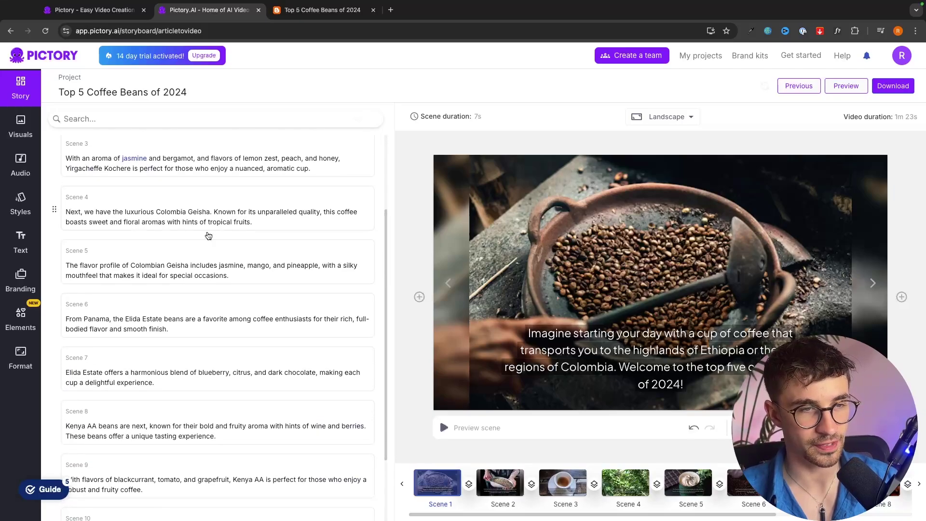
scroll(209, 236, "up", 3)
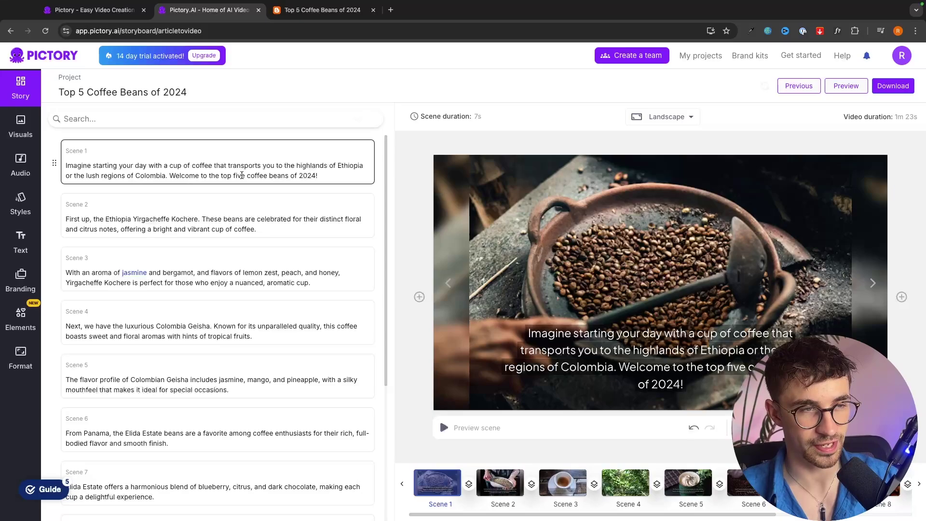
left_click_drag(320, 175, 170, 175)
key("BackSpace")
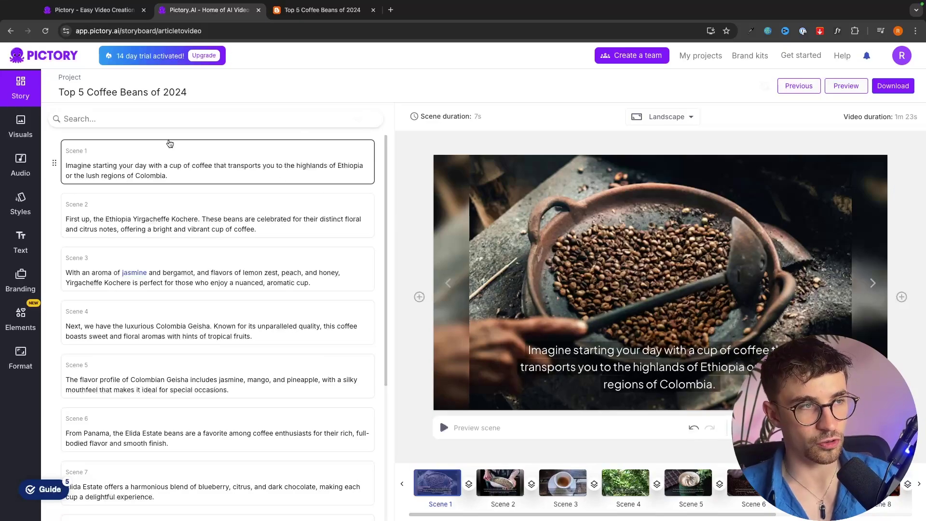
Step: Open Visuals and step through Scenes 2, 3, 4, 6 and 7 in the timeline
left_click(15, 130)
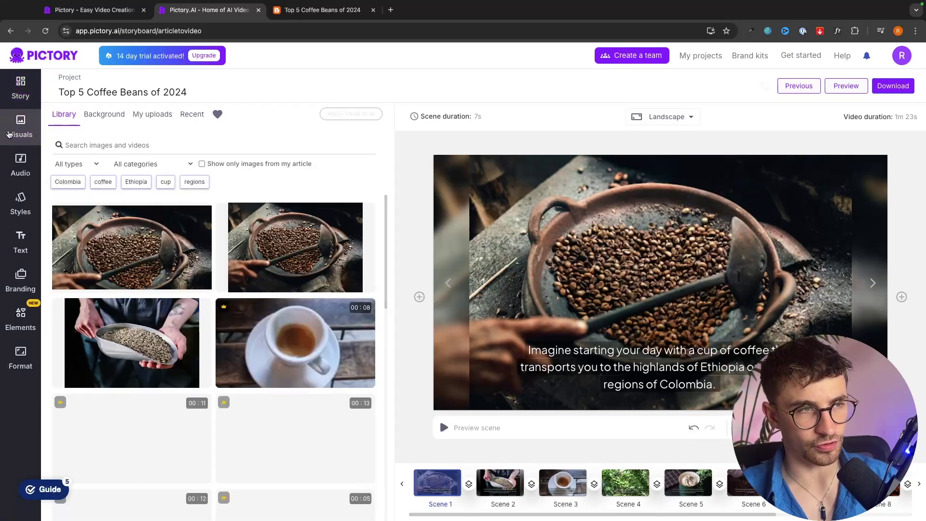
scroll(160, 269, "down", 4)
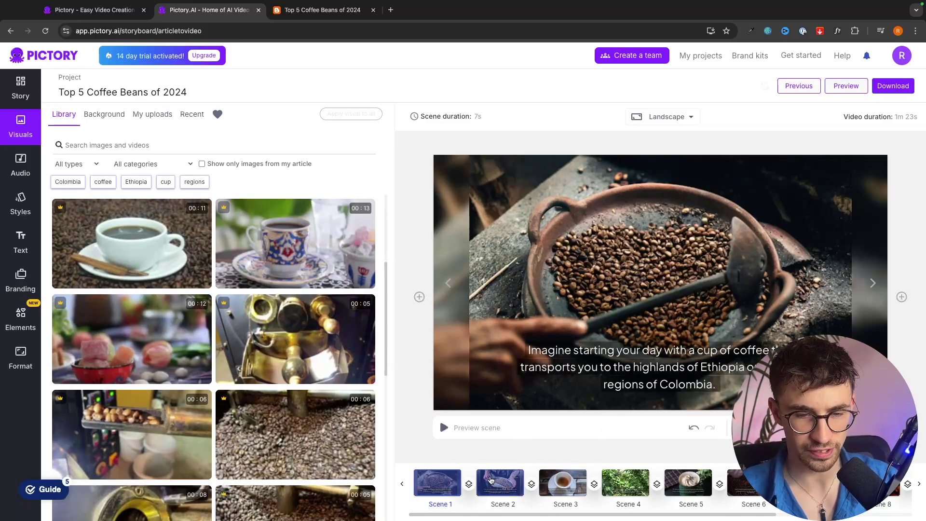
left_click(501, 483)
left_click(564, 487)
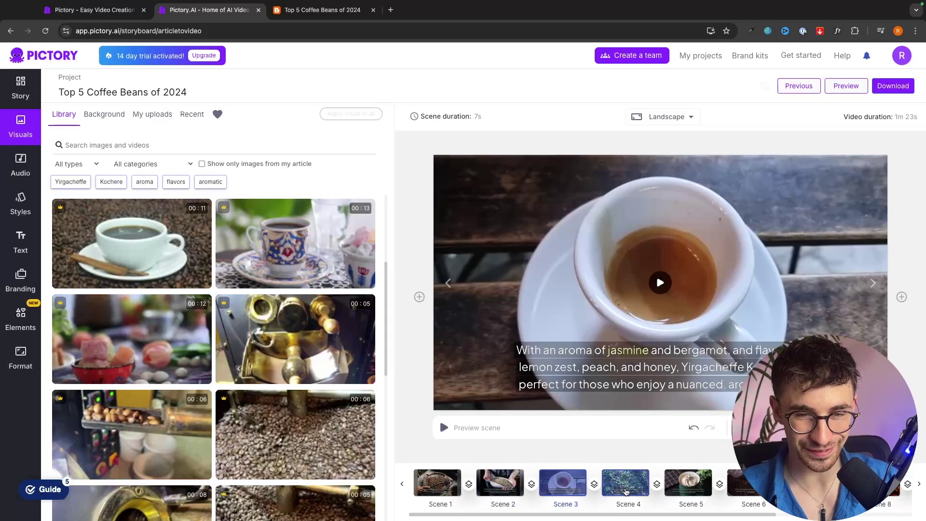
left_click(626, 487)
scroll(689, 487, "right", 2)
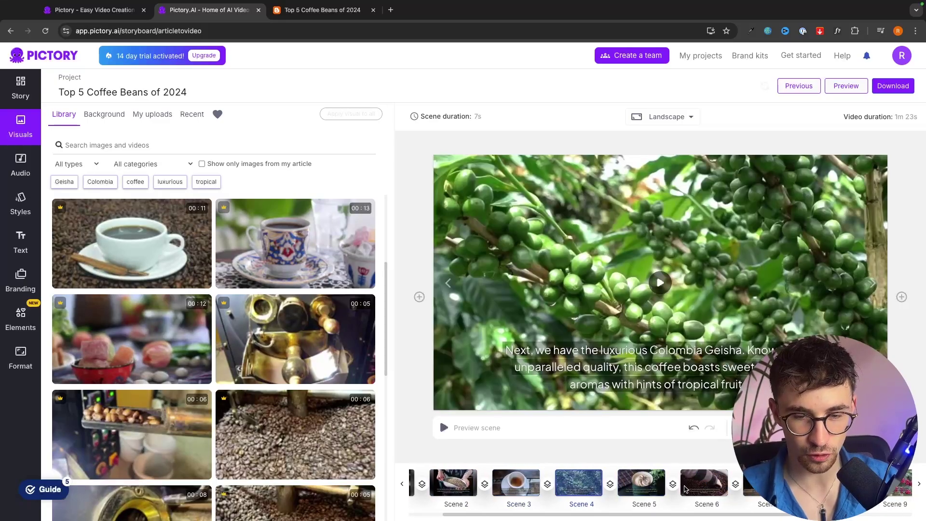
left_click(695, 490)
scroll(695, 489, "right", 1)
left_click(695, 489)
scroll(695, 489, "right", 2)
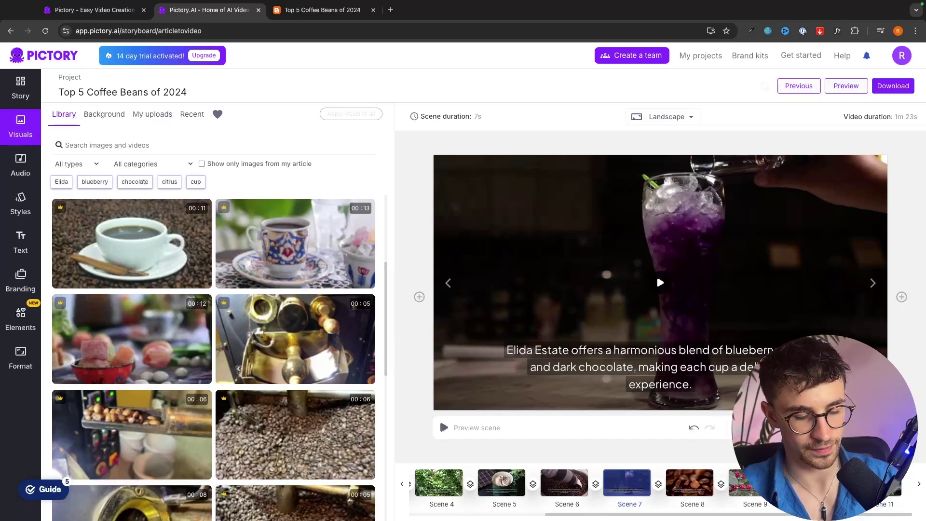
Step: Search visuals for 'coffee' and apply the syrup-pump clip to Scene 7
type("coffee bean")
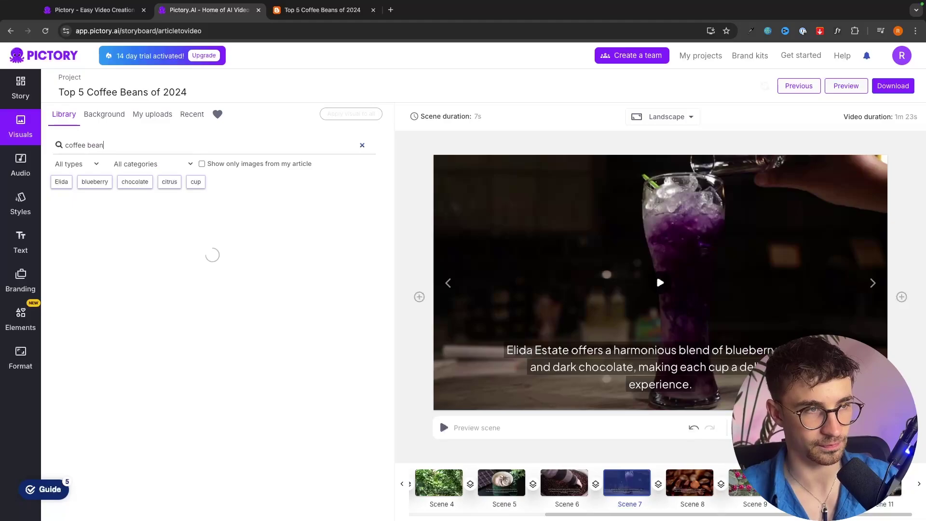
key("BackSpace")
key("BackSpace")
key("BackSpace")
key("BackSpace")
key("BackSpace")
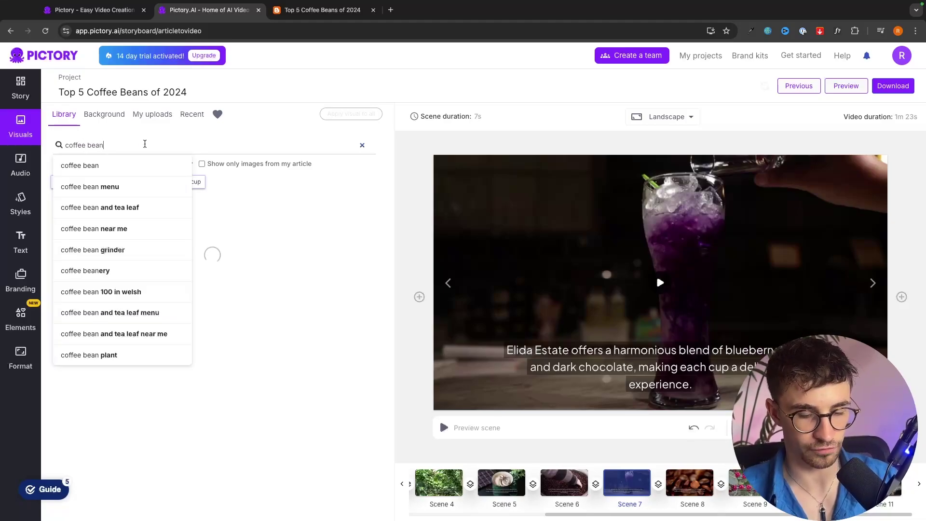
scroll(231, 219, "down", 1)
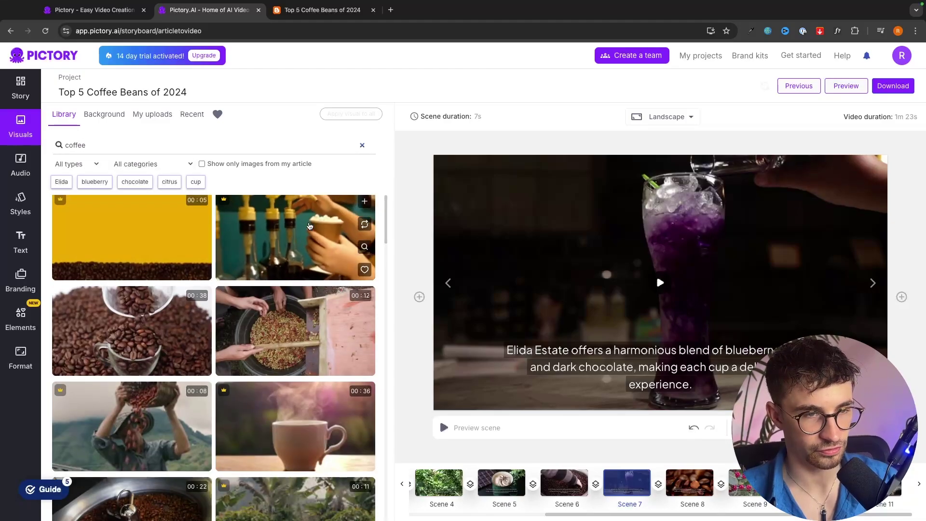
left_click(298, 251)
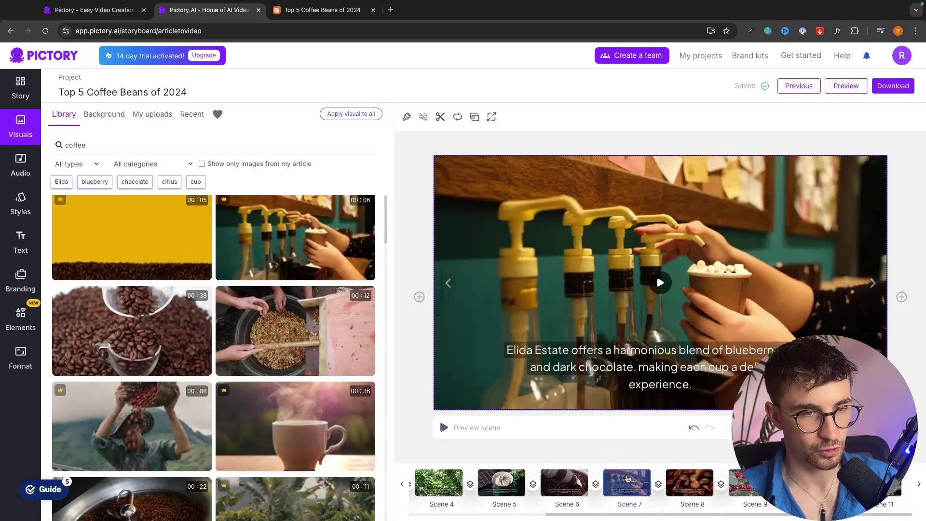
Step: Apply the Around The Block track from the Audio library as background music
left_click(21, 174)
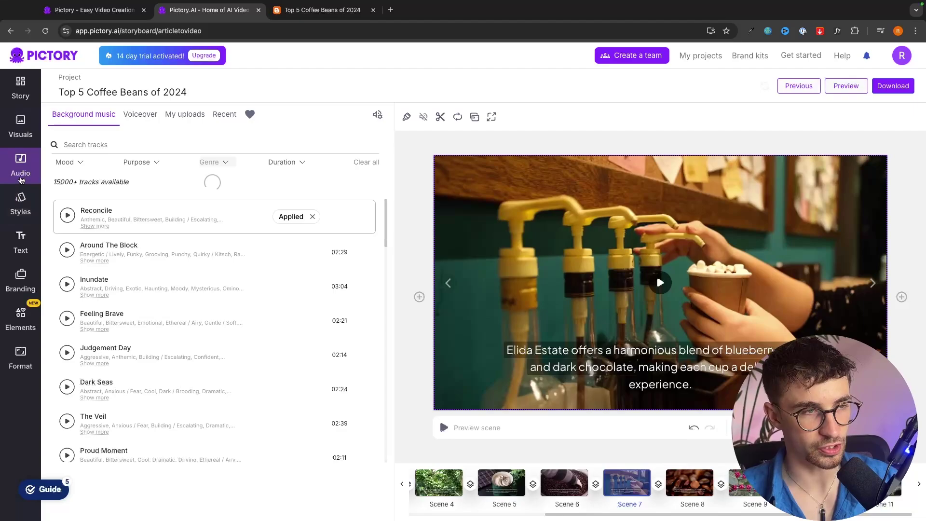
scroll(153, 269, "down", 4)
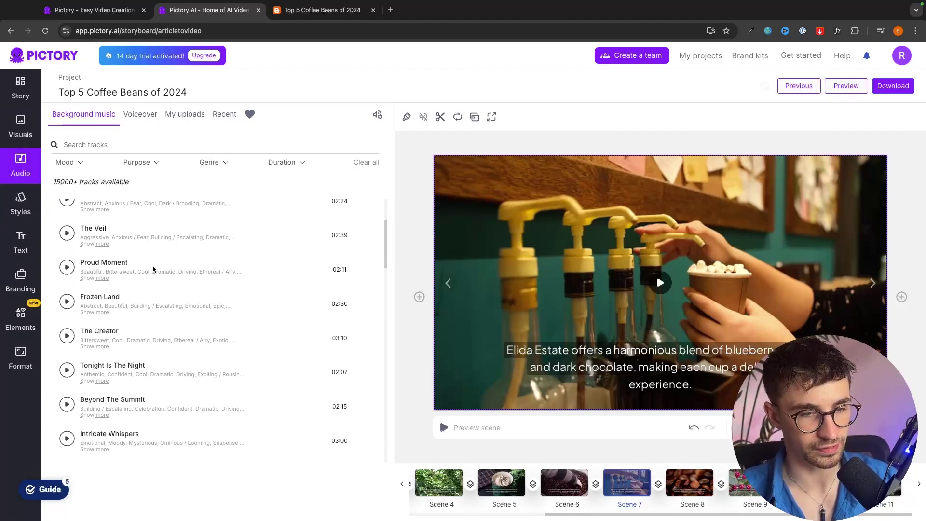
scroll(154, 270, "up", 4)
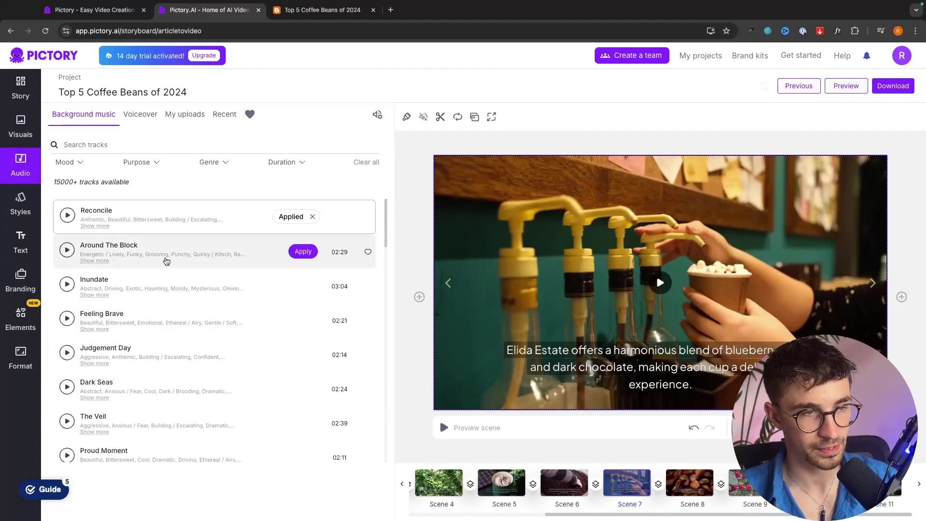
left_click(302, 251)
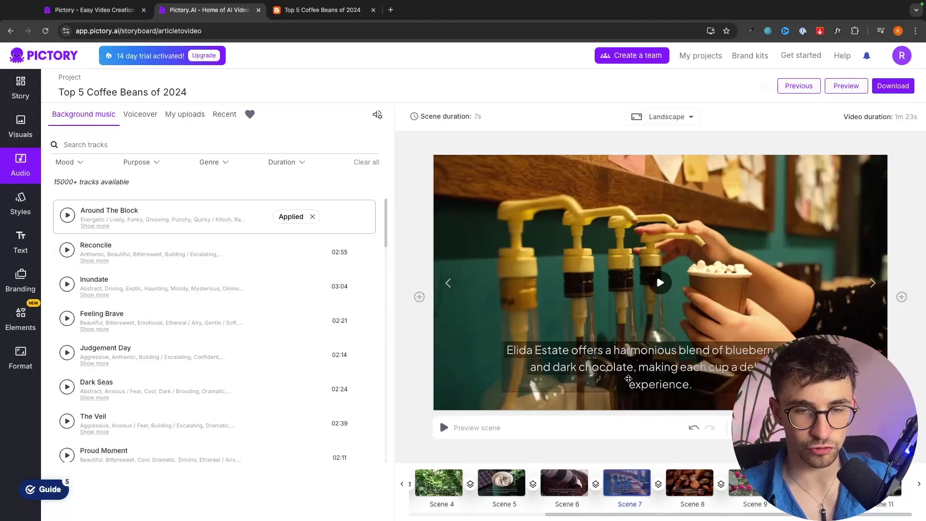
Step: Give Scene 7's caption the Patua One font at size 24, then deselect it
left_click(627, 379)
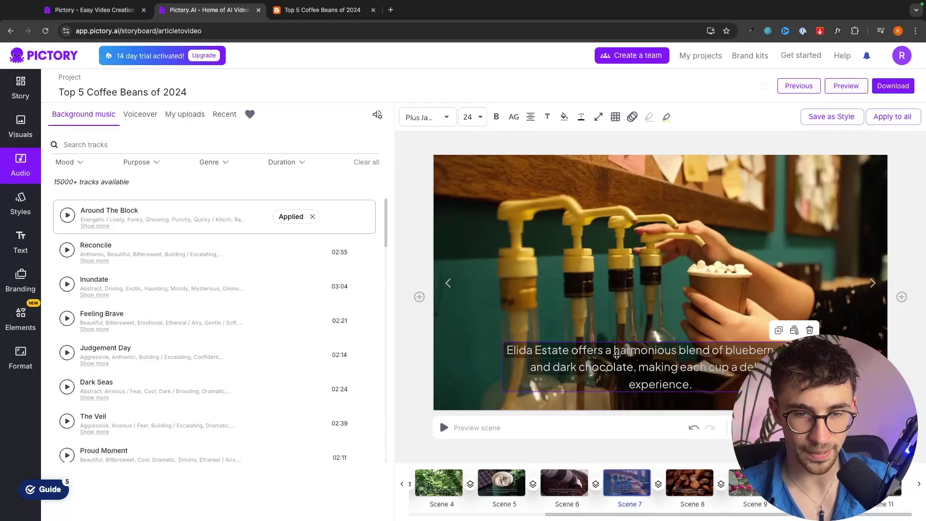
left_click(438, 117)
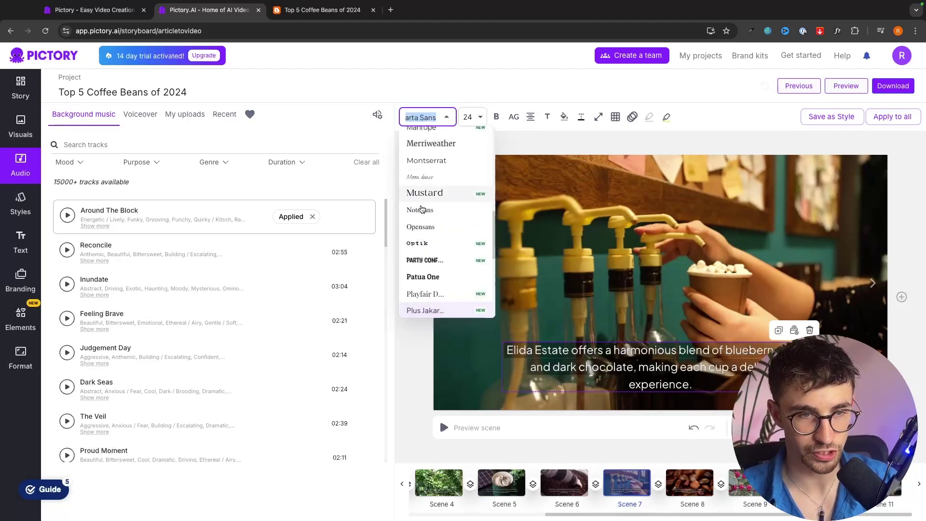
left_click(424, 276)
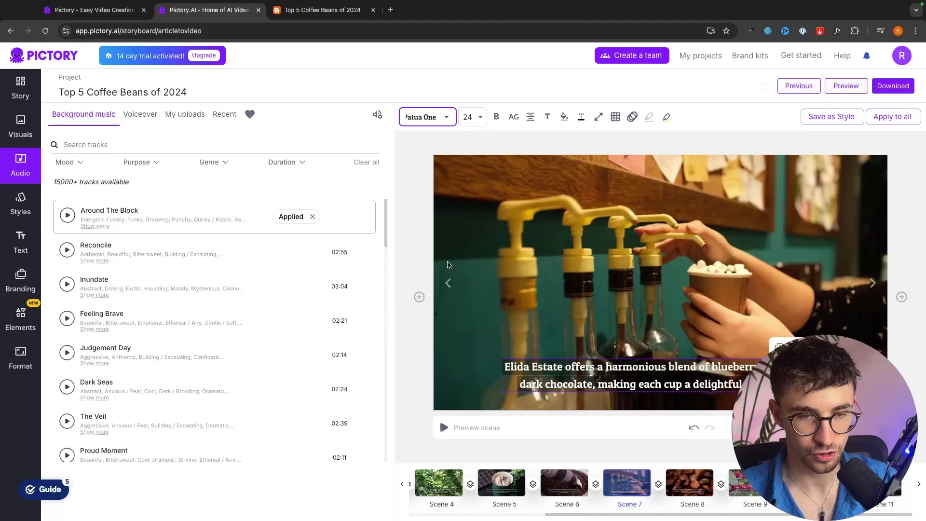
left_click(472, 117)
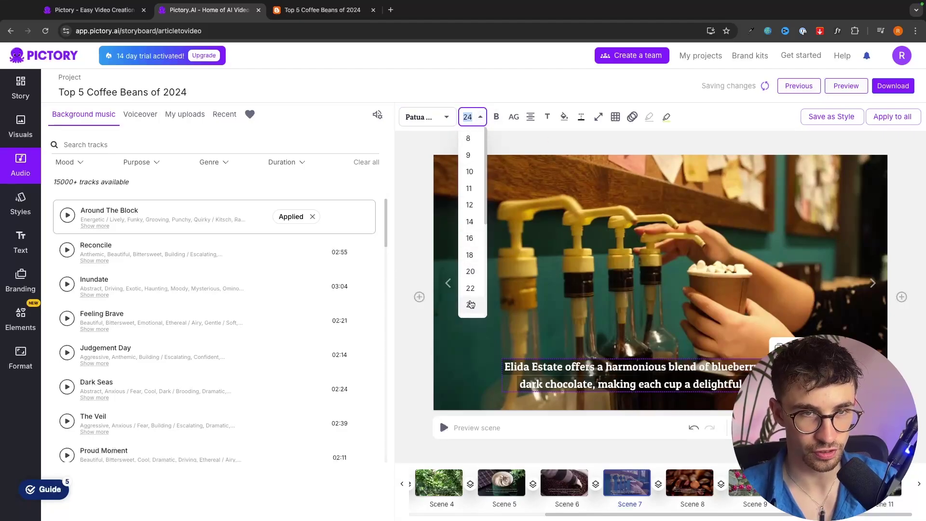
left_click(472, 310)
left_click(497, 117)
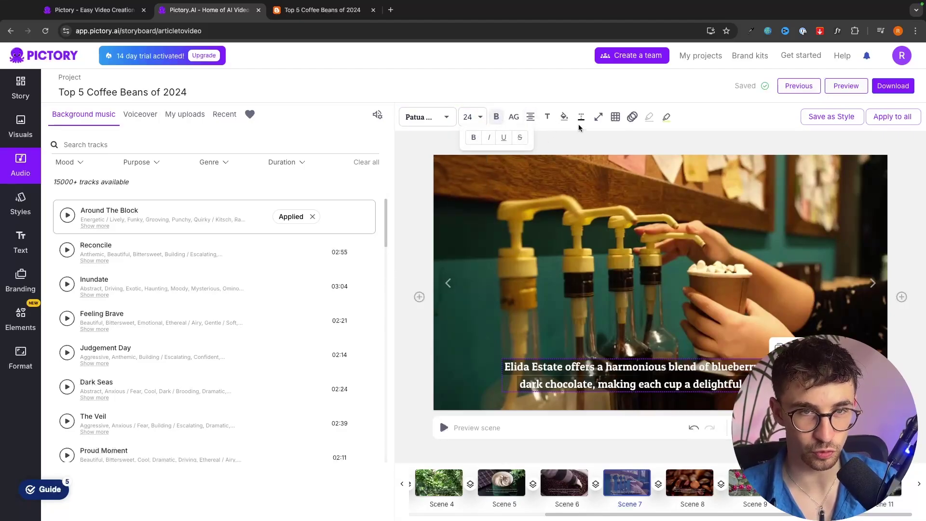
left_click(451, 183)
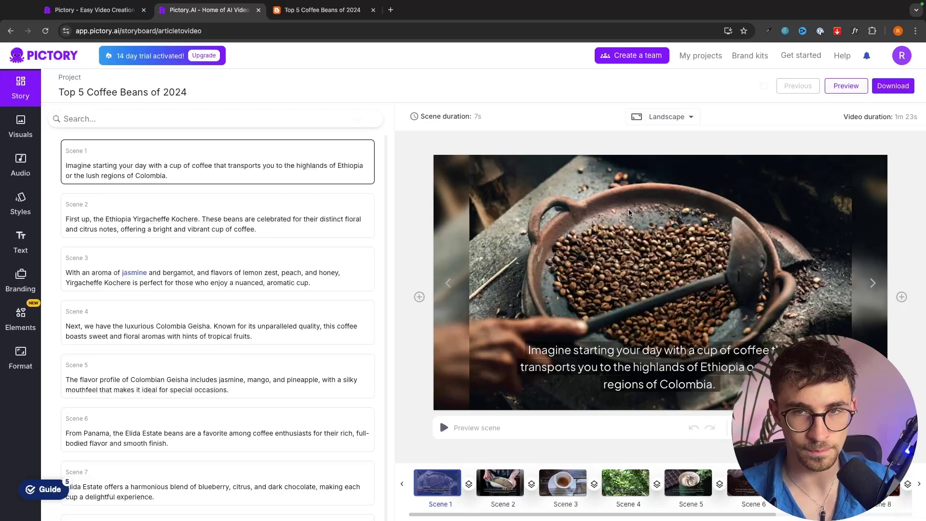
Step: Change the video layout from Landscape to Portrait 9:16
left_click(656, 124)
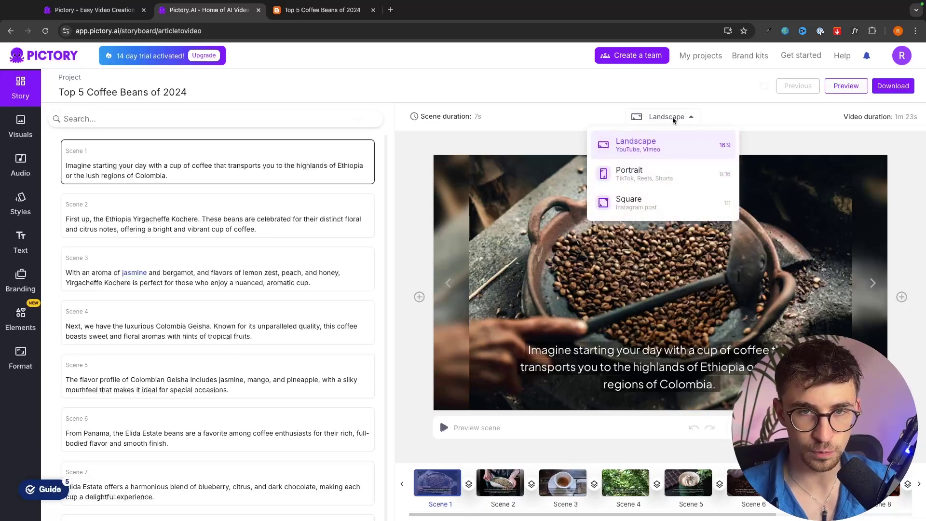
left_click(668, 181)
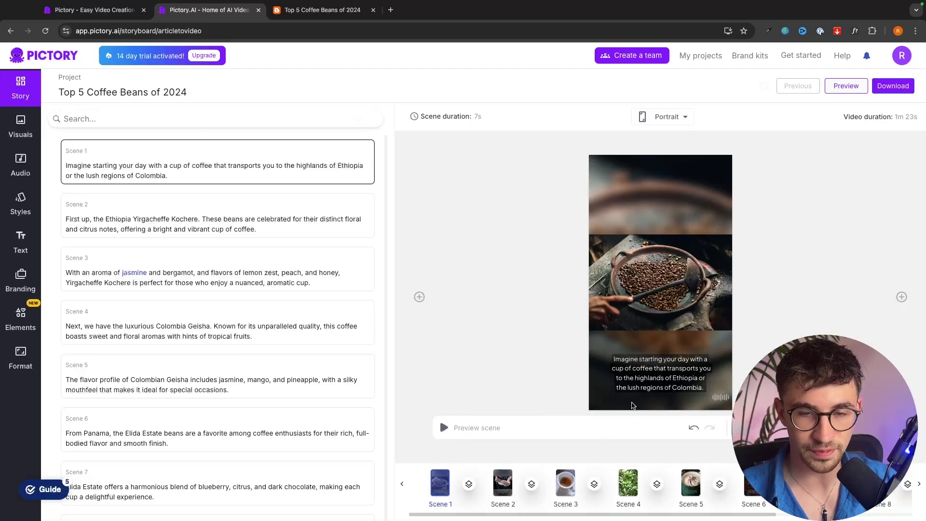
Step: Render the portrait video and download it as Top5CoffeeBeansof202.mp4
left_click(892, 87)
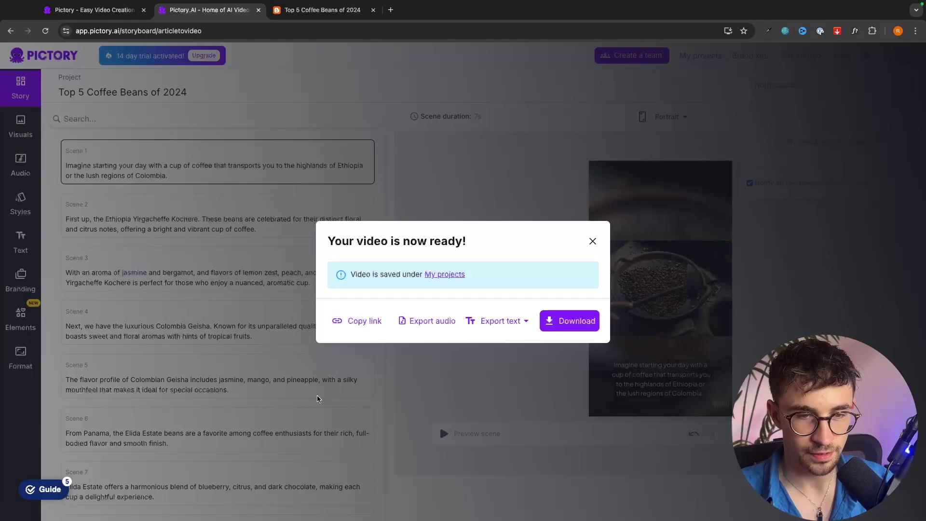
left_click(581, 326)
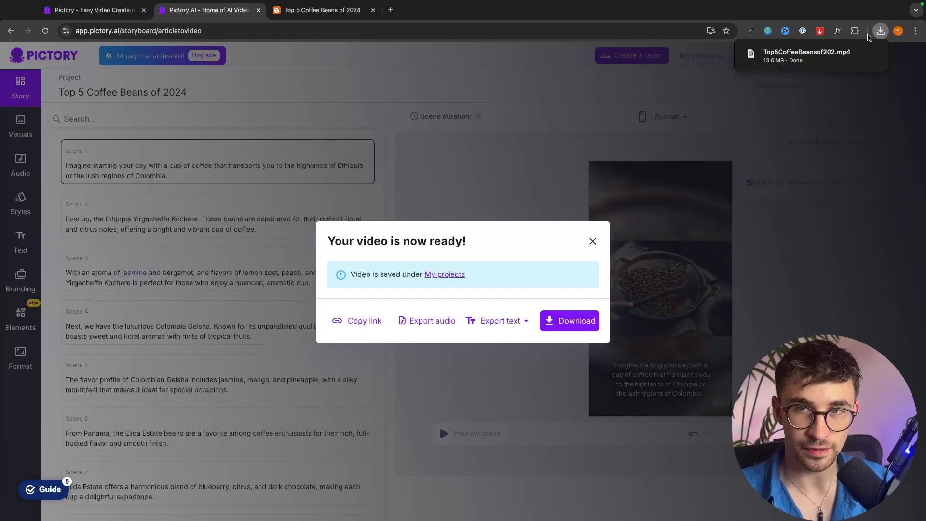
Step: Open Top5CoffeeBeansof202.mp4 in QuickTime Player and view it full screen
left_click(804, 60)
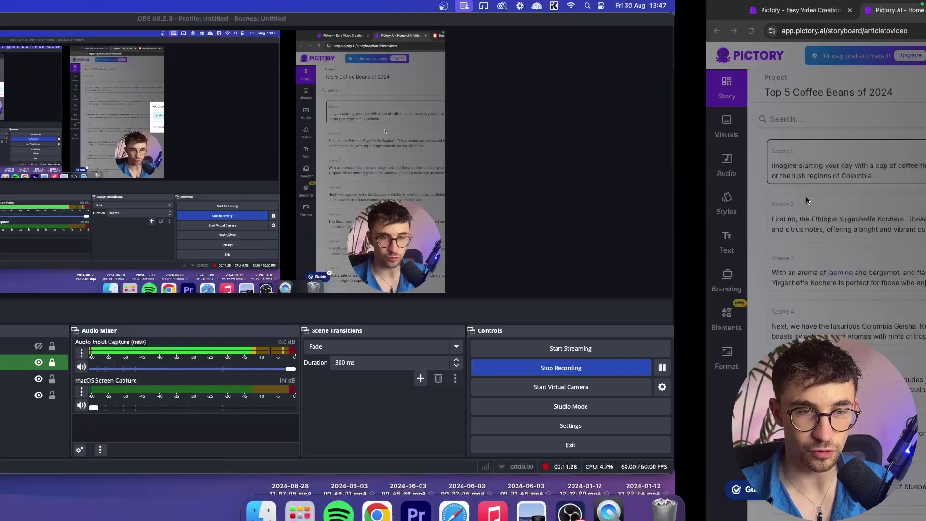
left_click(51, 18)
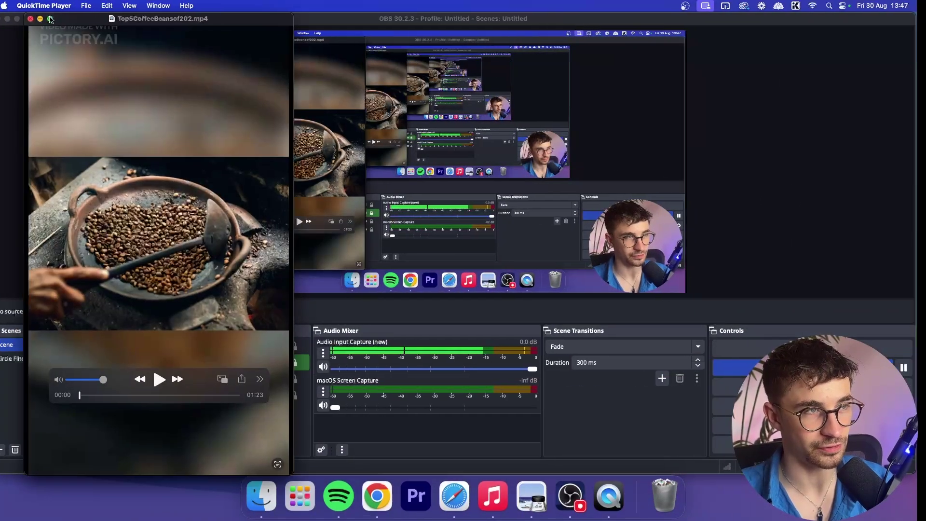